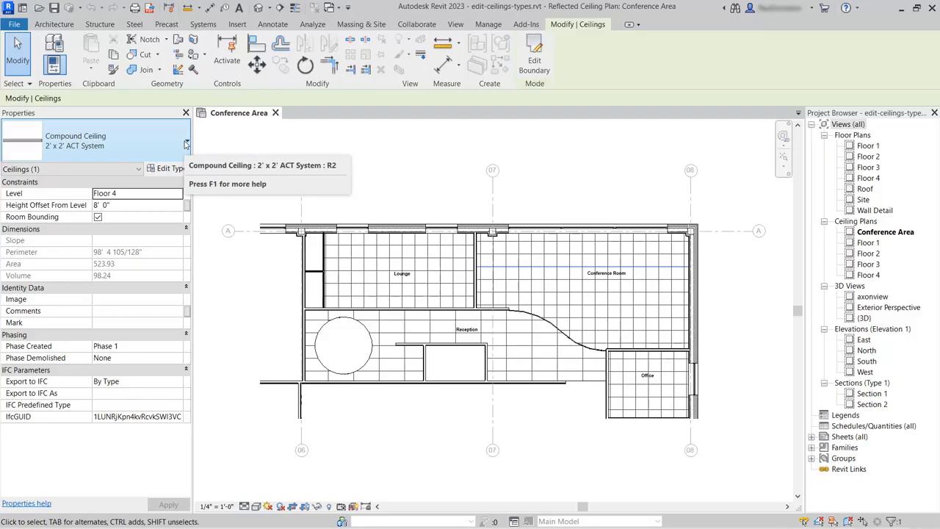
- Duplicate the selected ceiling's 2' x 2' ACT System type as a new type named 1' x 4' Plank System
{"action": "left_click", "coordinate": [186, 143]}
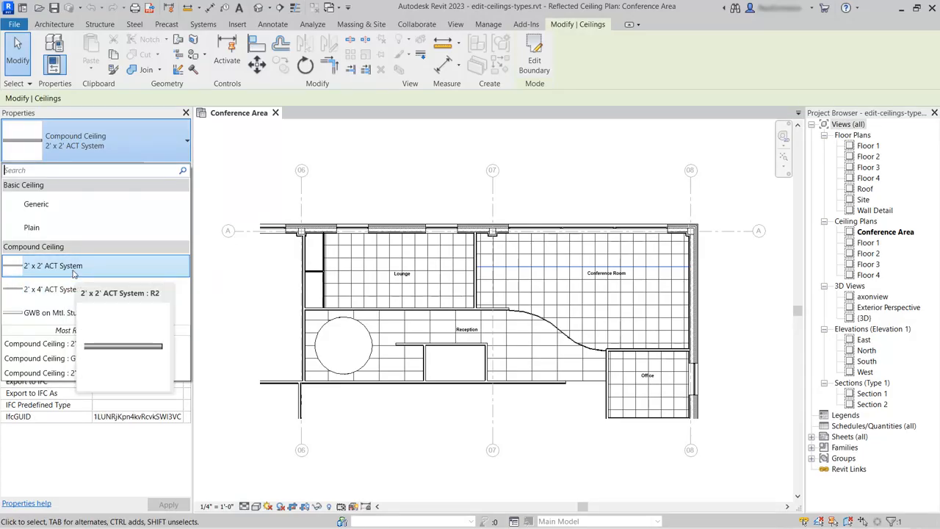
{"action": "left_click", "coordinate": [117, 150]}
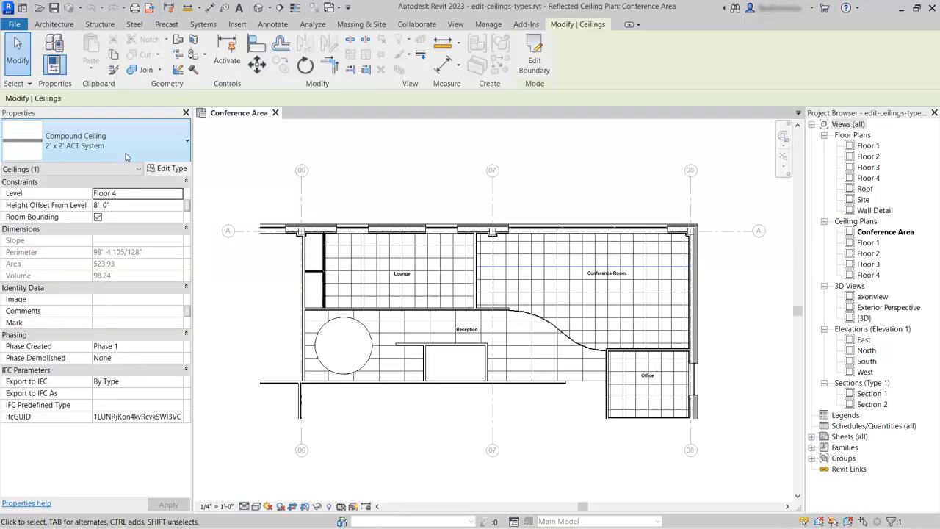
{"action": "left_click", "coordinate": [173, 169]}
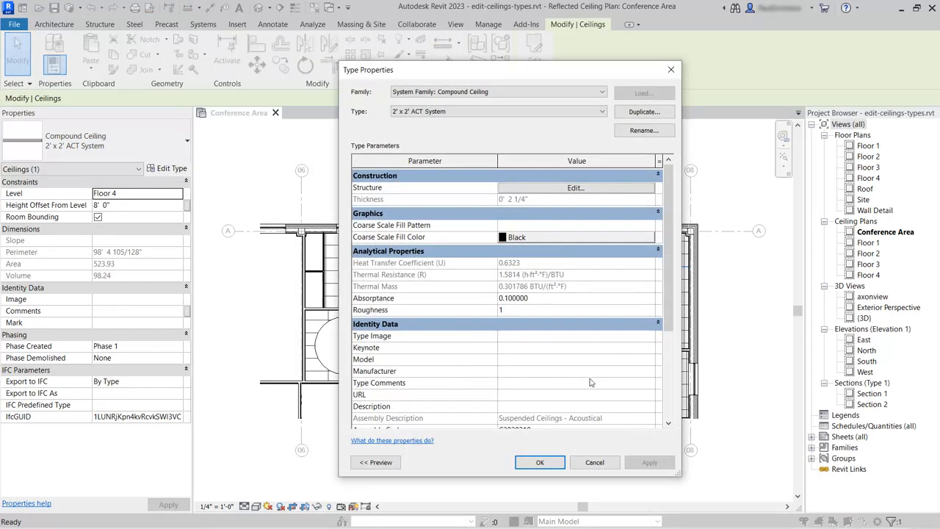
{"action": "left_click", "coordinate": [640, 115]}
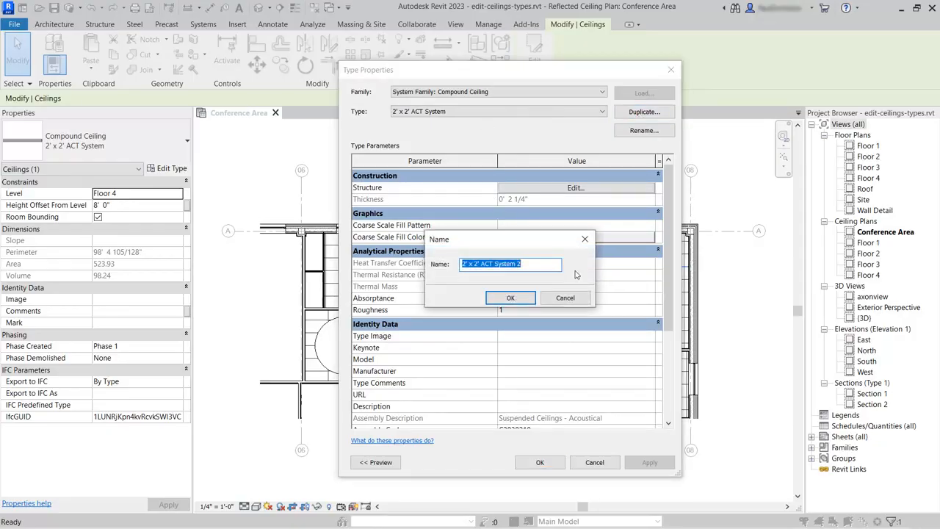
{"action": "type", "text": "1' x"}
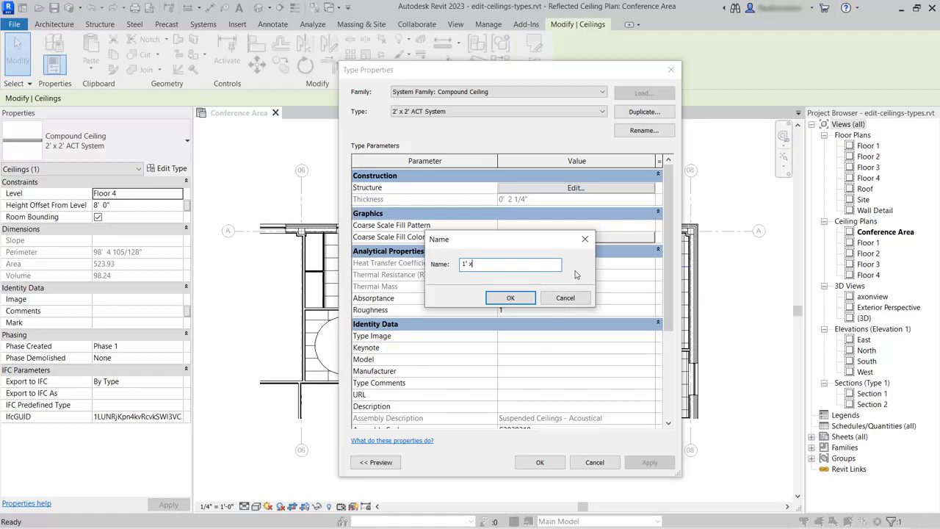
{"action": "type", "text": " 4' Plank System"}
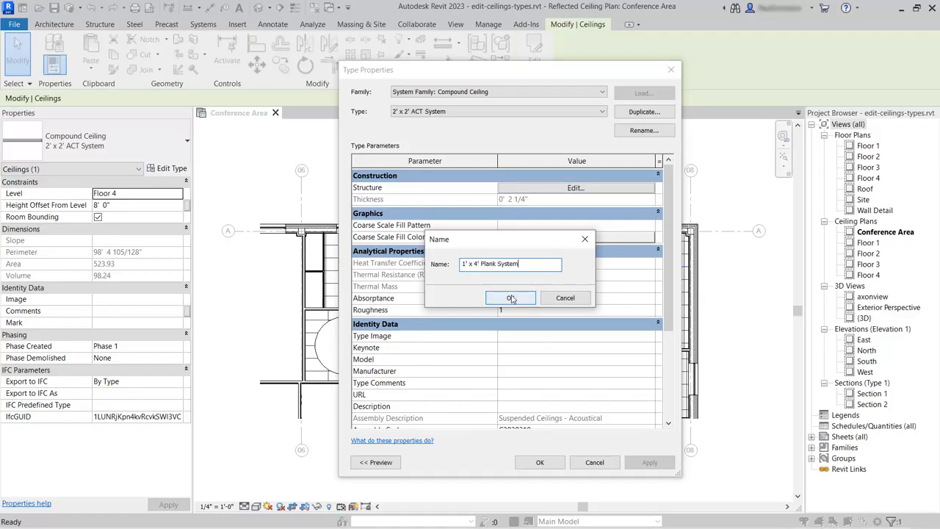
{"action": "left_click", "coordinate": [510, 298]}
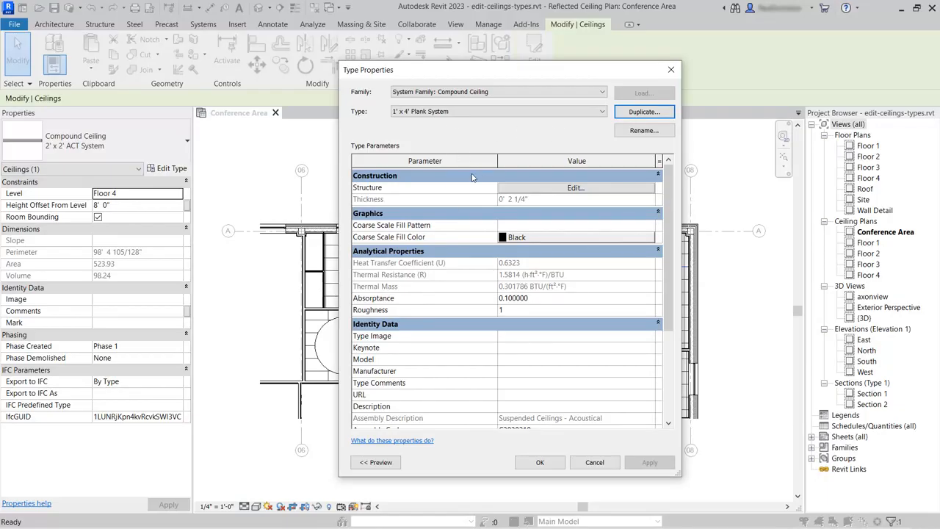
- Open the new type's layer structure and bring up the material choices for the Finish 2 [5] layer
{"action": "left_click", "coordinate": [575, 188]}
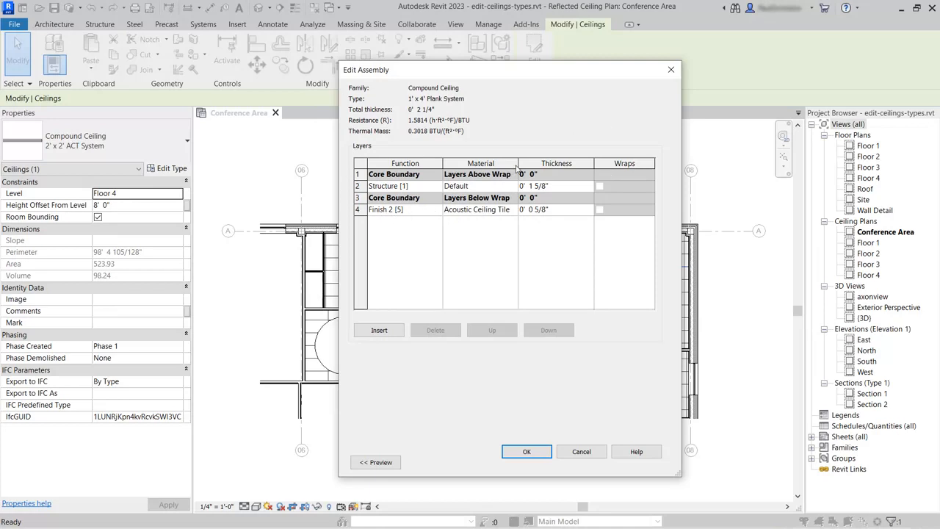
{"action": "left_click_drag", "start_coordinate": [518, 163], "coordinate": [556, 164]}
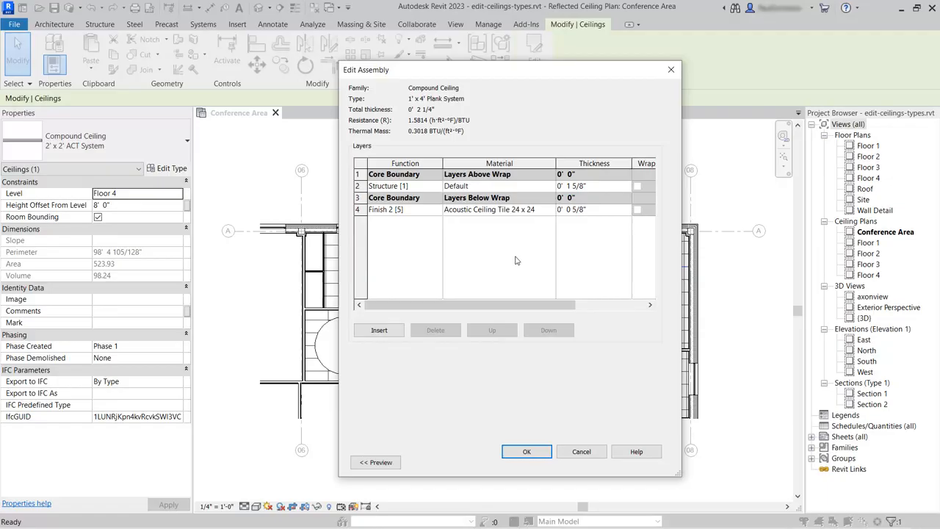
{"action": "left_click", "coordinate": [485, 211]}
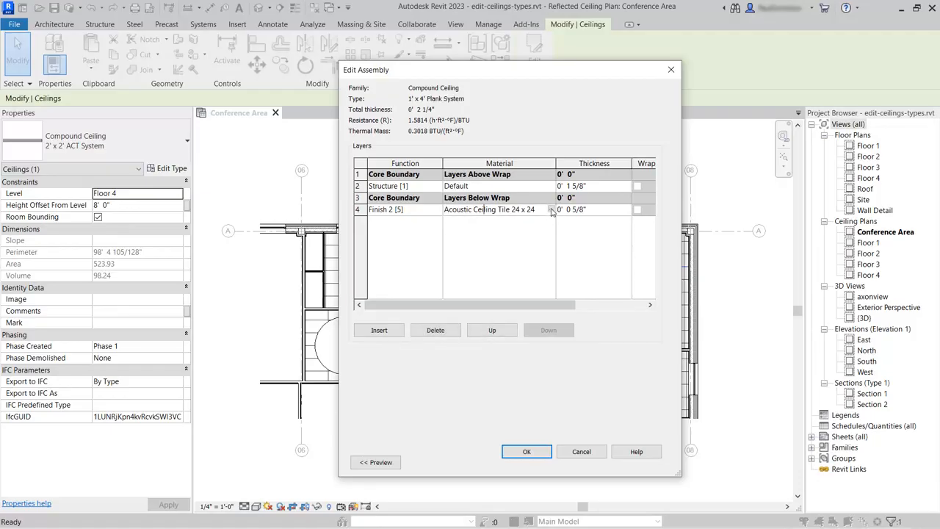
{"action": "left_click", "coordinate": [552, 212]}
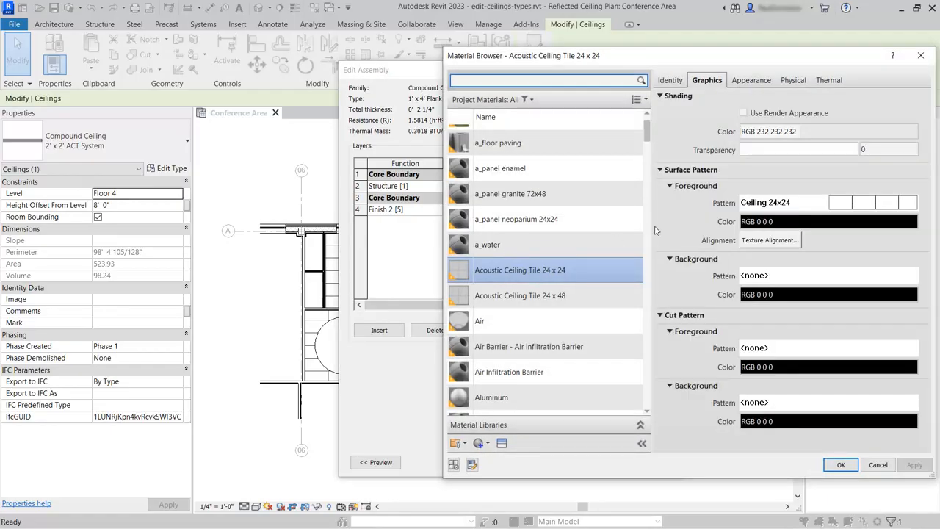
{"action": "left_click_drag", "start_coordinate": [630, 58], "coordinate": [510, 59]}
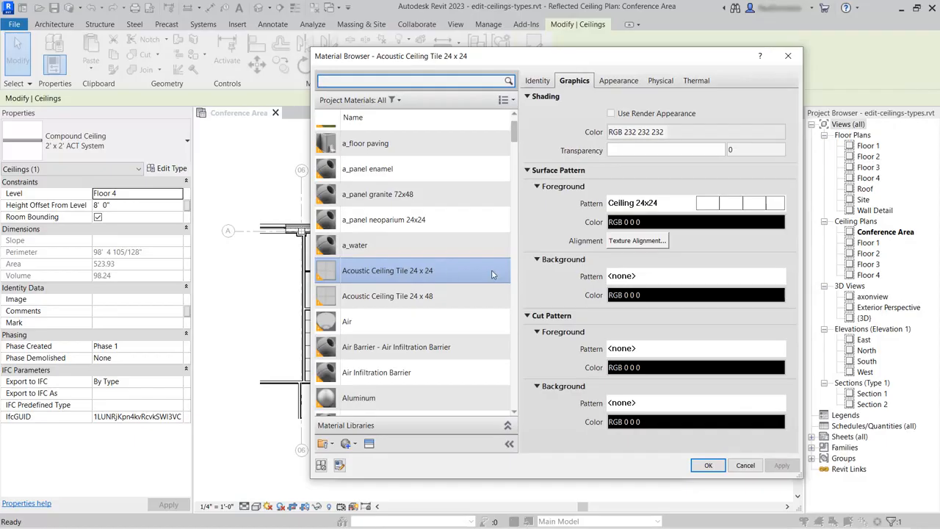
- Duplicate the Acoustic Ceiling Tile 24 x 48 material with its assets and name the copy Acoustic Ceiling Tile 12 x 48
{"action": "right_click", "coordinate": [403, 298]}
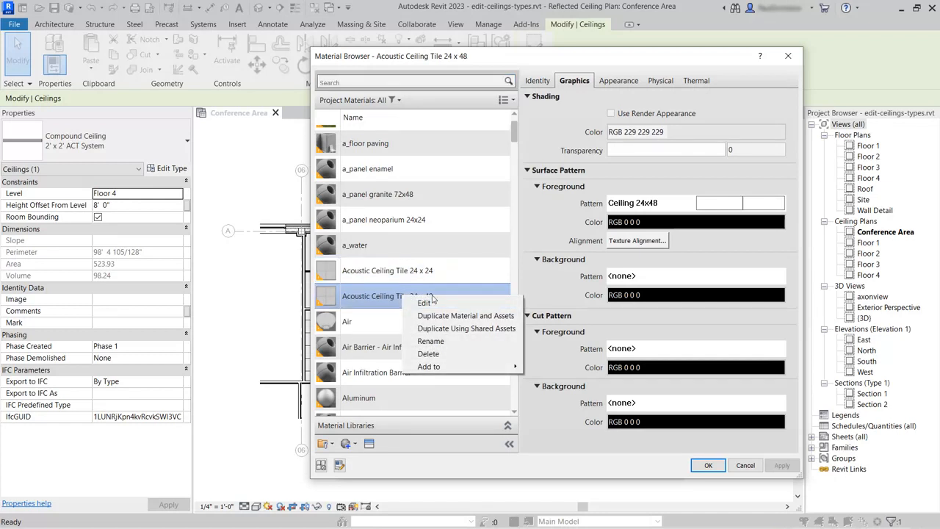
{"action": "left_click", "coordinate": [494, 317]}
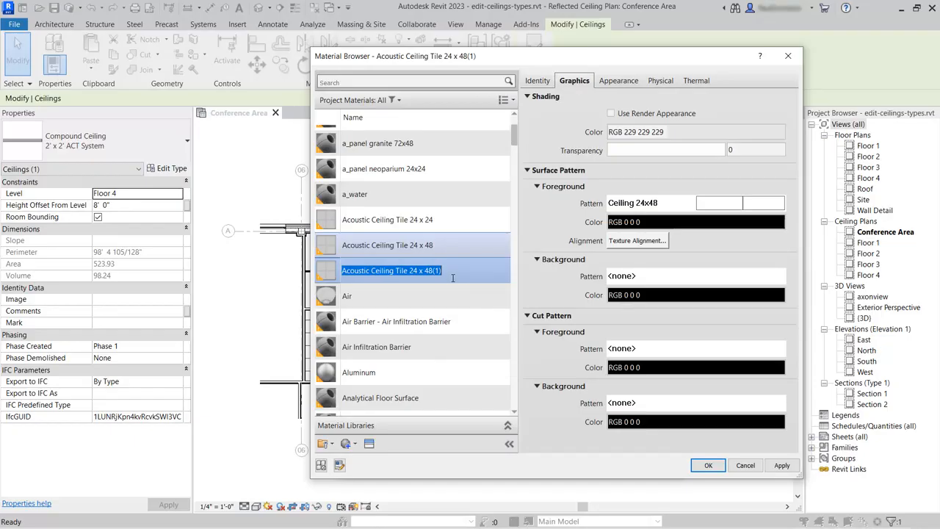
{"action": "double_click", "coordinate": [416, 270]}
{"action": "type", "text": "12"}
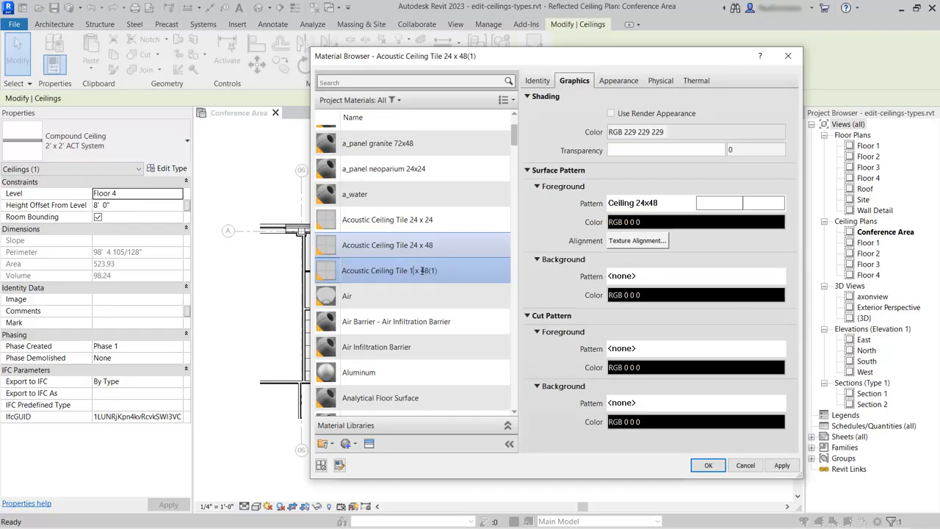
{"action": "left_click_drag", "start_coordinate": [434, 270], "coordinate": [441, 271]}
{"action": "key", "text": "BackSpace"}
{"action": "key", "text": "BackSpace"}
{"action": "key", "text": "Return"}
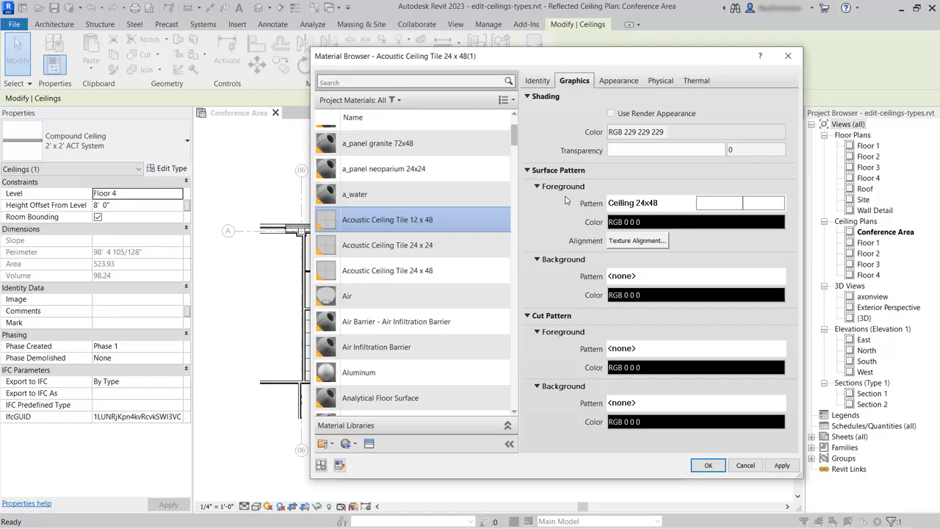
- Start a new model fill pattern named Ceiling 12x48 for the material's surface foreground
{"action": "left_click", "coordinate": [704, 207]}
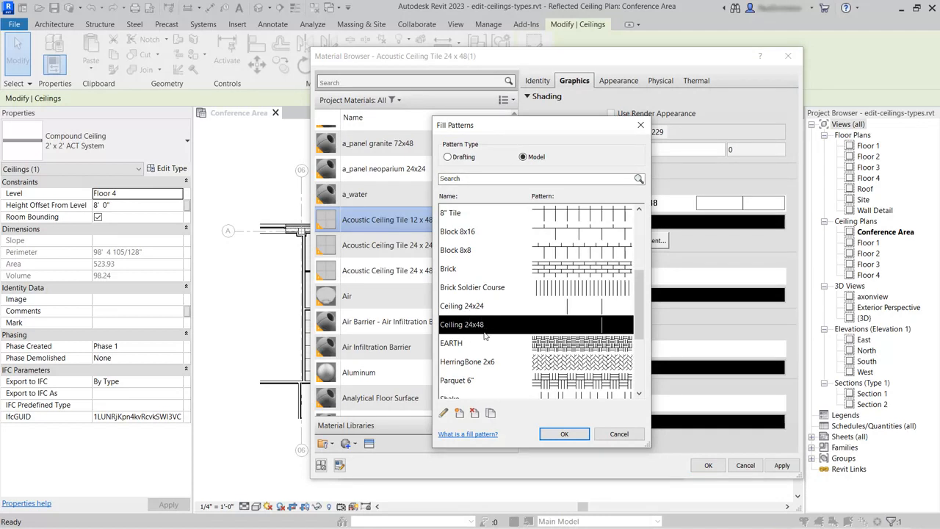
{"action": "left_click", "coordinate": [459, 413]}
{"action": "type", "text": "C"}
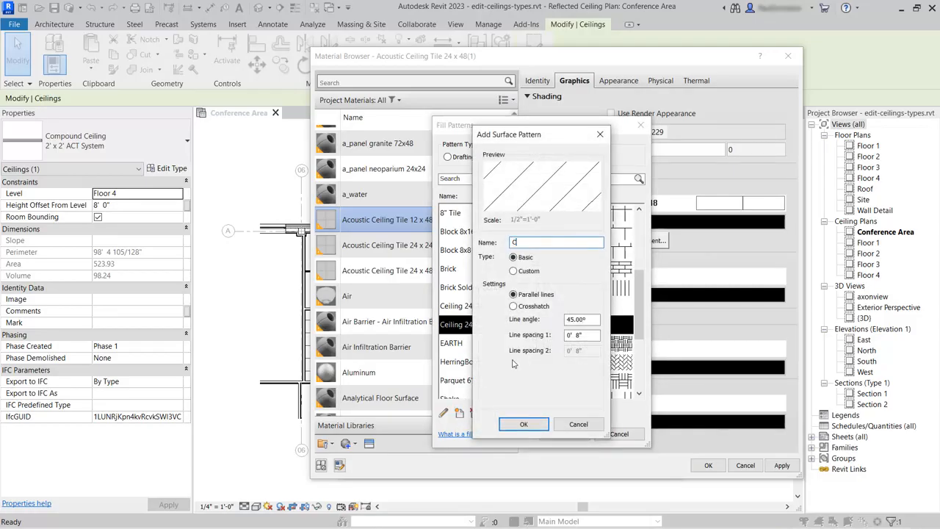
{"action": "type", "text": "eiling 12x48"}
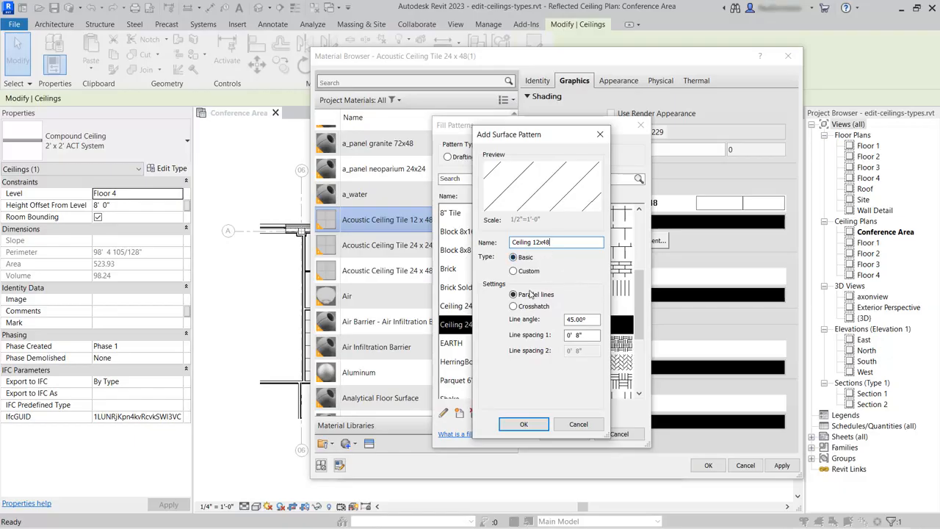
- Define the pattern as a crosshatch with line angle 0 and spacings of 12" and 48", and apply it to the surface foreground
{"action": "left_click", "coordinate": [513, 306]}
{"action": "double_click", "coordinate": [587, 319]}
{"action": "type", "text": "0"}
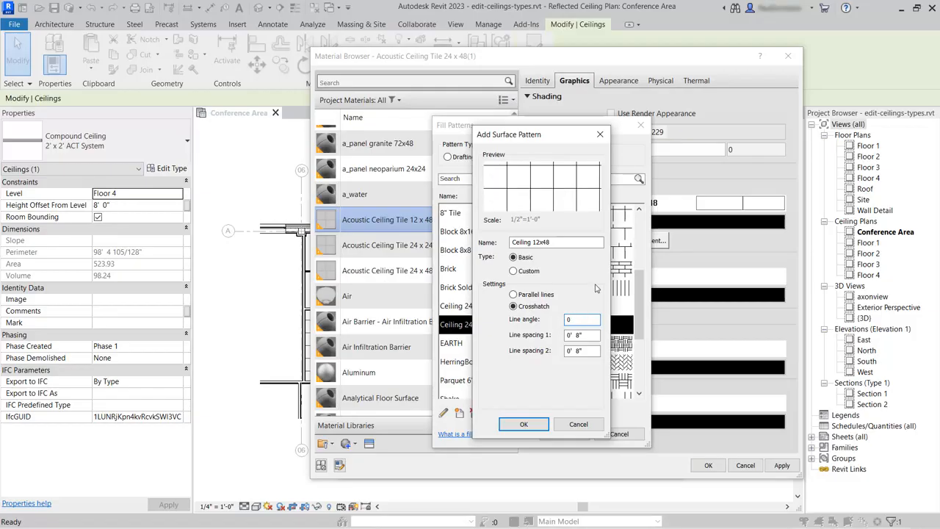
{"action": "double_click", "coordinate": [588, 334]}
{"action": "type", "text": "12"}
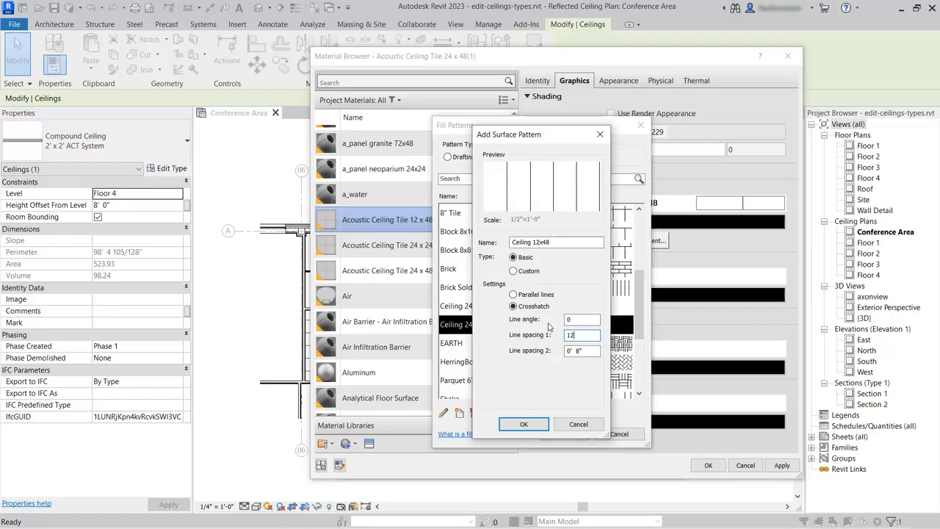
{"action": "left_click_drag", "start_coordinate": [591, 351], "coordinate": [546, 354]}
{"action": "type", "text": "48"}
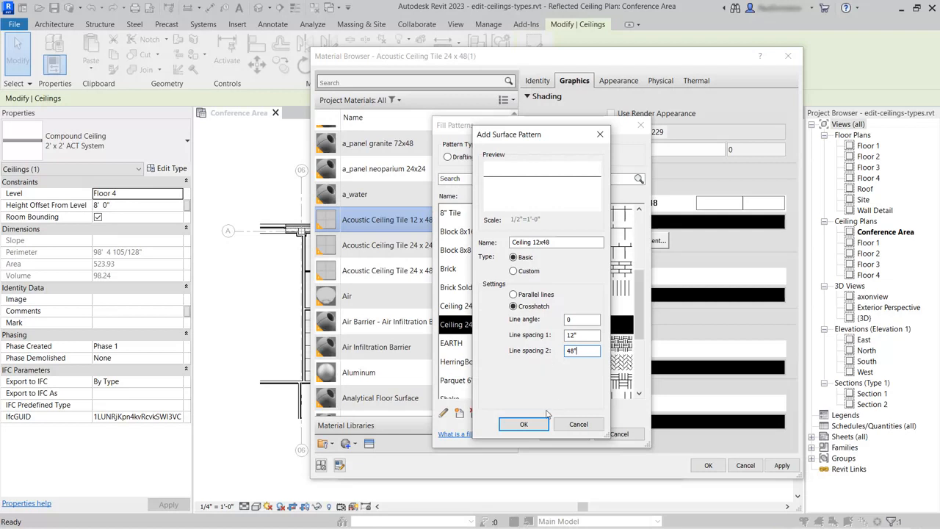
{"action": "left_click", "coordinate": [523, 424]}
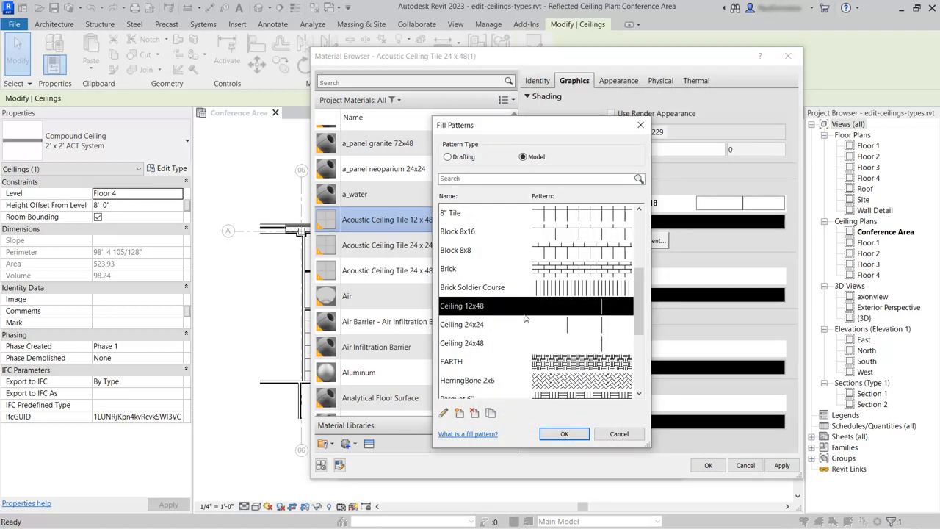
{"action": "left_click", "coordinate": [564, 434]}
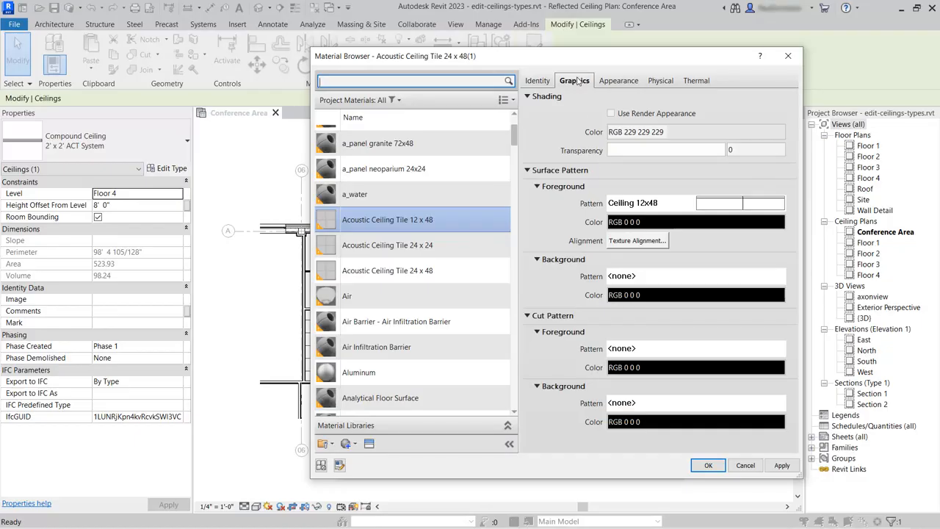
- Rename the material's appearance asset to Acoustic Tile - Exposed Grid 1x4 Pebble White
{"action": "left_click", "coordinate": [619, 82]}
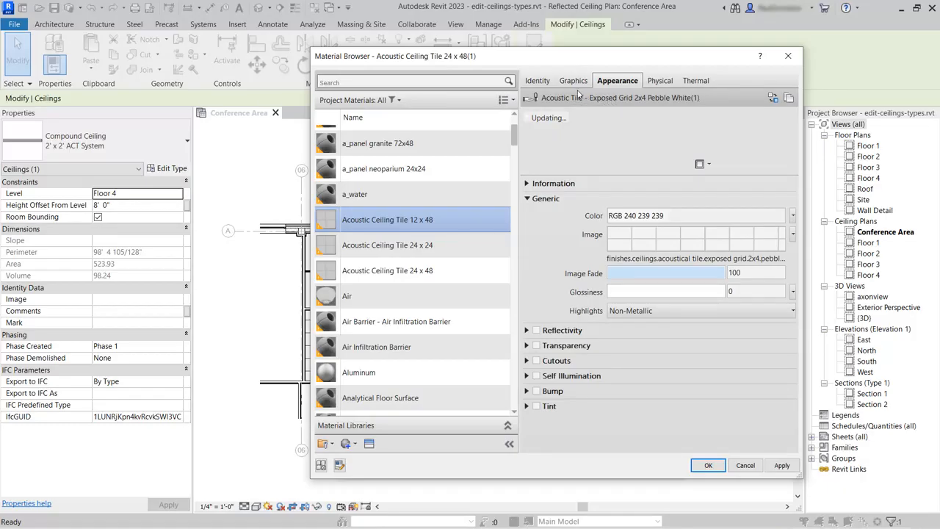
{"action": "left_click", "coordinate": [527, 184]}
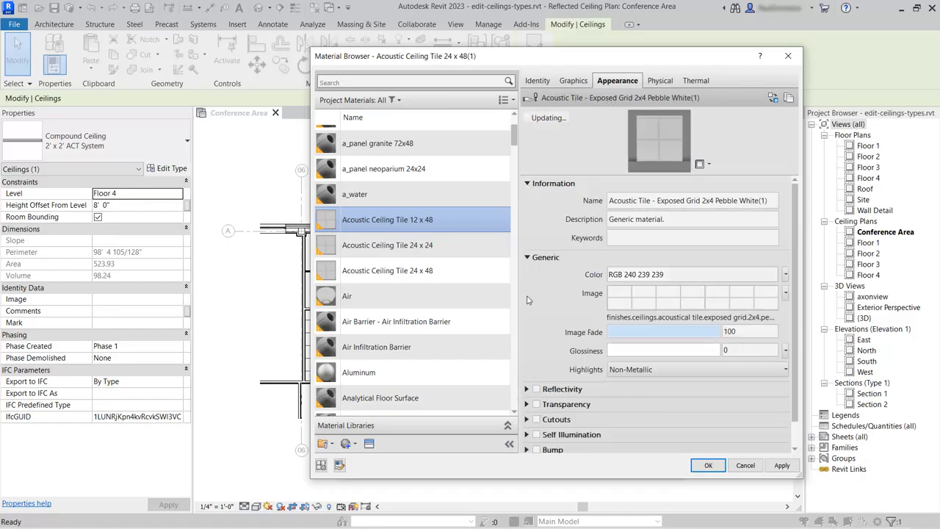
{"action": "left_click", "coordinate": [702, 199]}
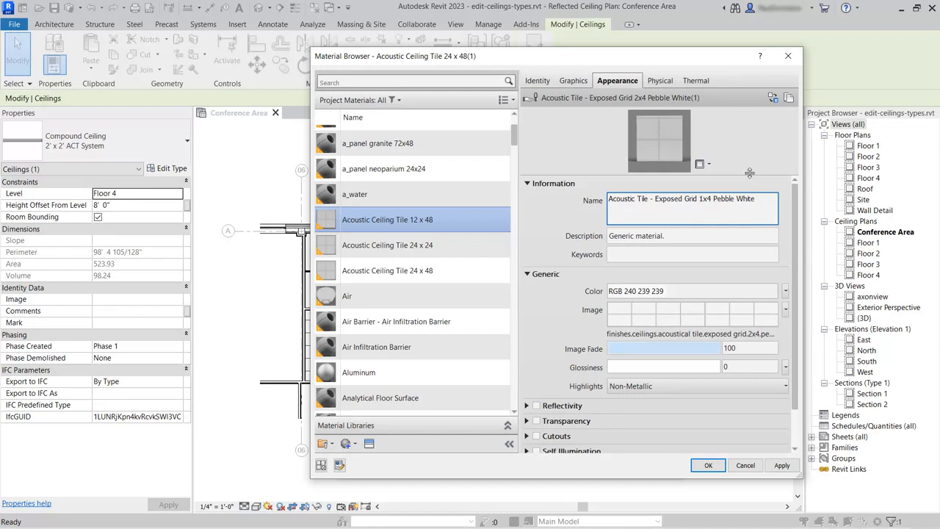
{"action": "left_click", "coordinate": [527, 184]}
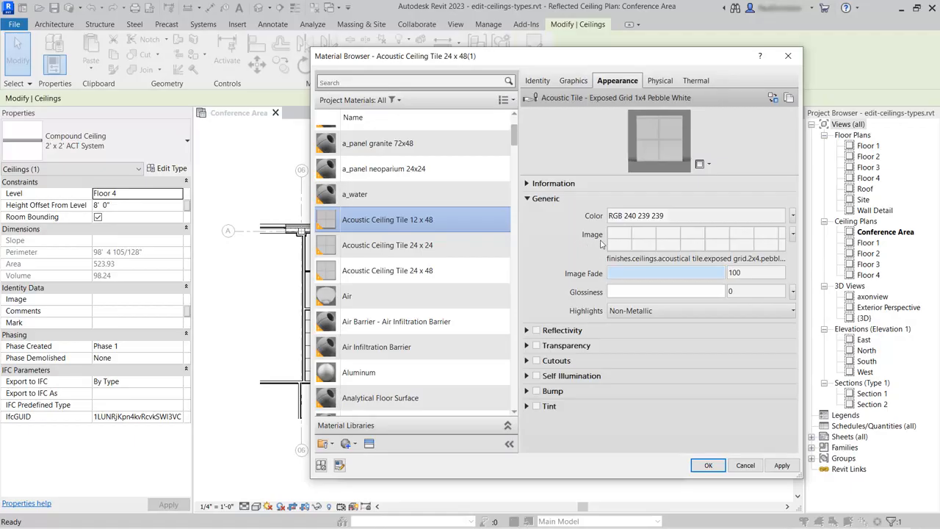
- Unlink the appearance image's sample width and height, and set the sample height to 8'
{"action": "left_click", "coordinate": [676, 240]}
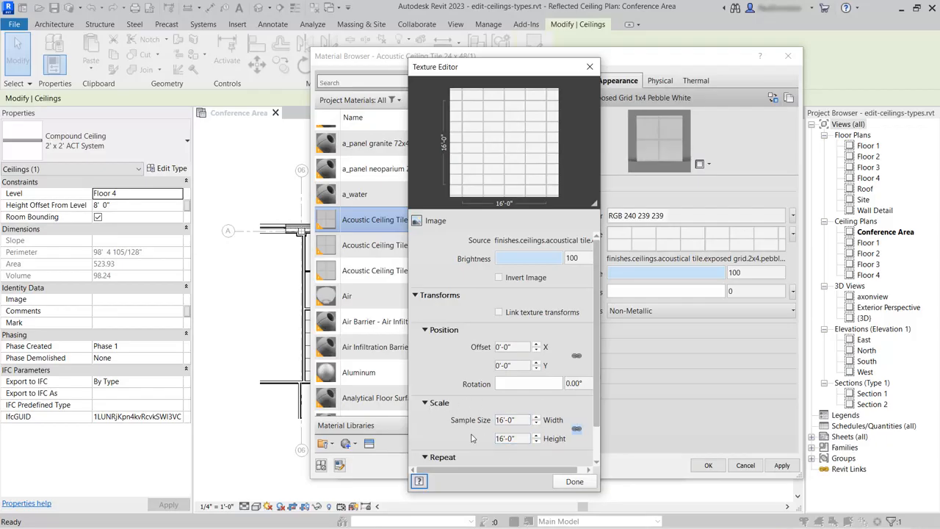
{"action": "left_click", "coordinate": [577, 430]}
{"action": "left_click", "coordinate": [512, 437]}
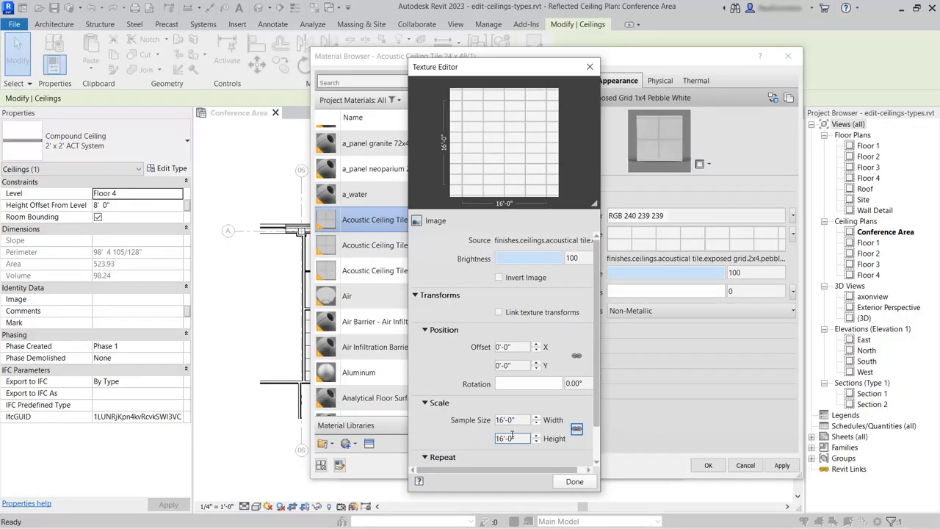
{"action": "type", "text": "8'"}
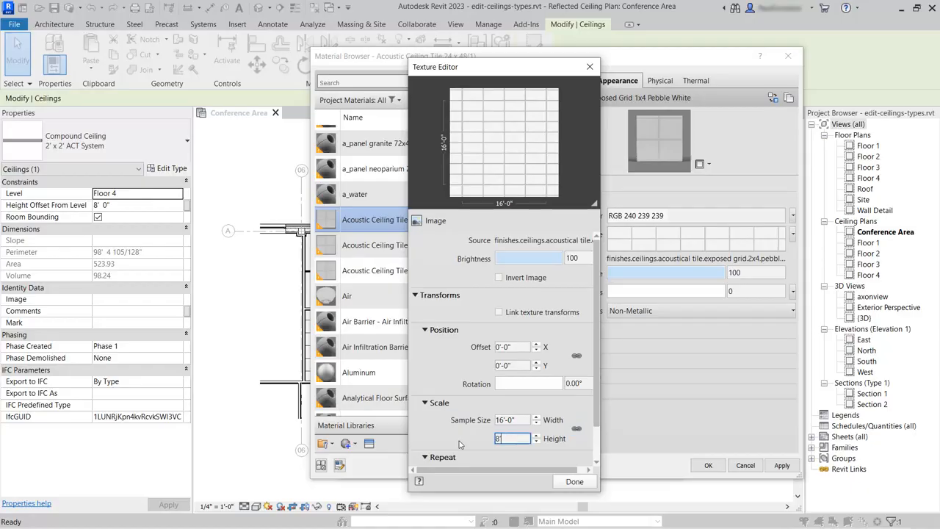
{"action": "key", "text": "Return"}
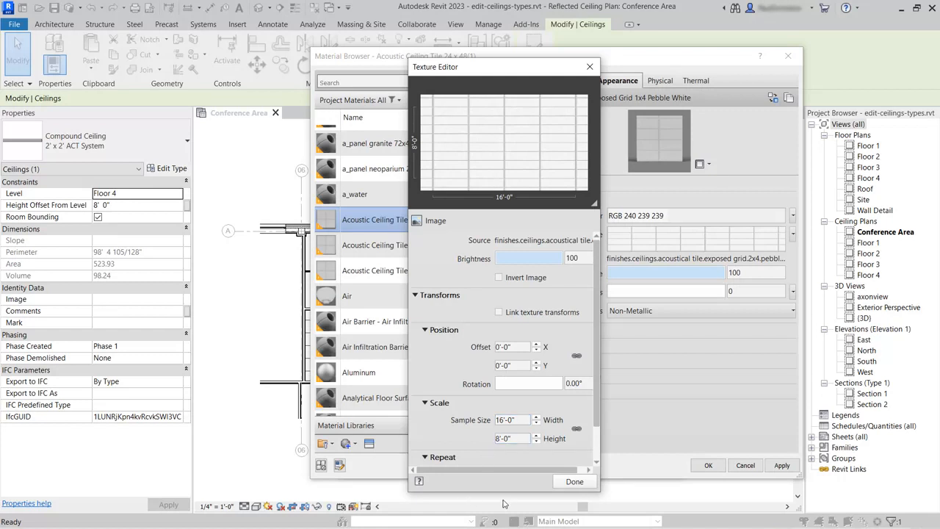
{"action": "left_click", "coordinate": [574, 482]}
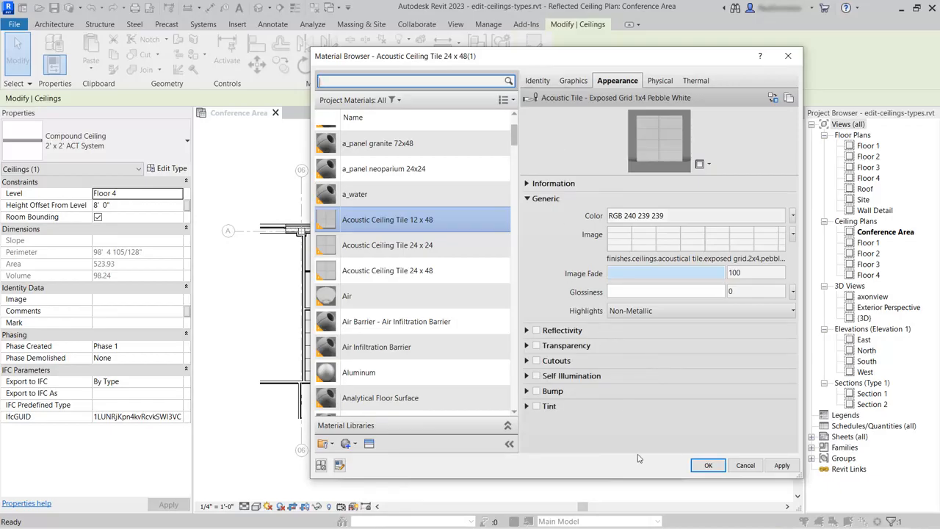
- Assign the Acoustic Ceiling Tile 12 x 48 material to the Finish 2 [5] layer and accept the ceiling assembly
{"action": "left_click", "coordinate": [708, 465]}
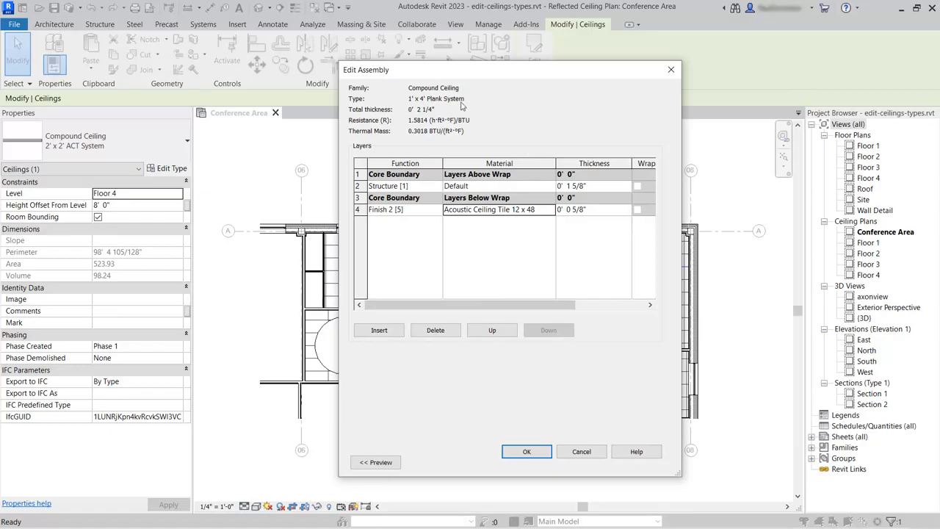
{"action": "left_click", "coordinate": [523, 453]}
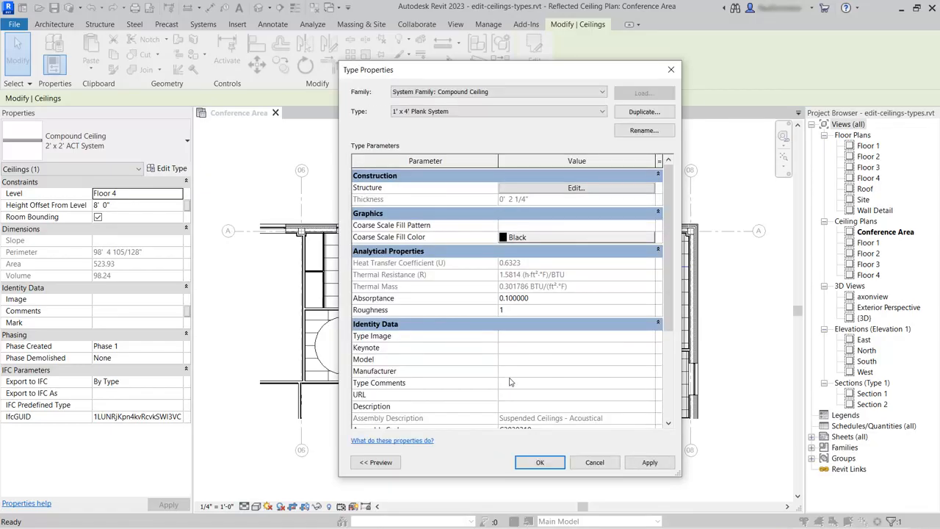
- Accept the type properties for the Conference Room ceiling and change the Lounge ceiling's type to 1' x 4' Plank System
{"action": "left_click", "coordinate": [539, 462]}
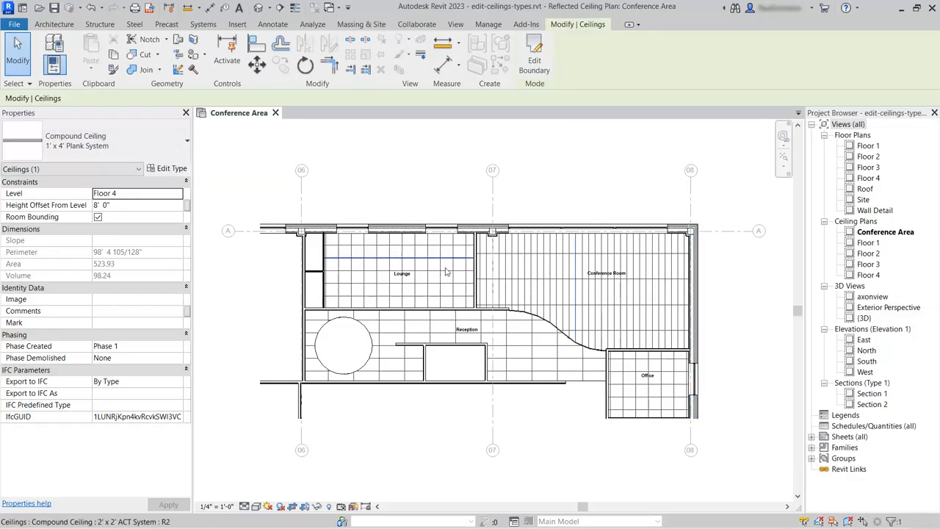
{"action": "left_click", "coordinate": [413, 232]}
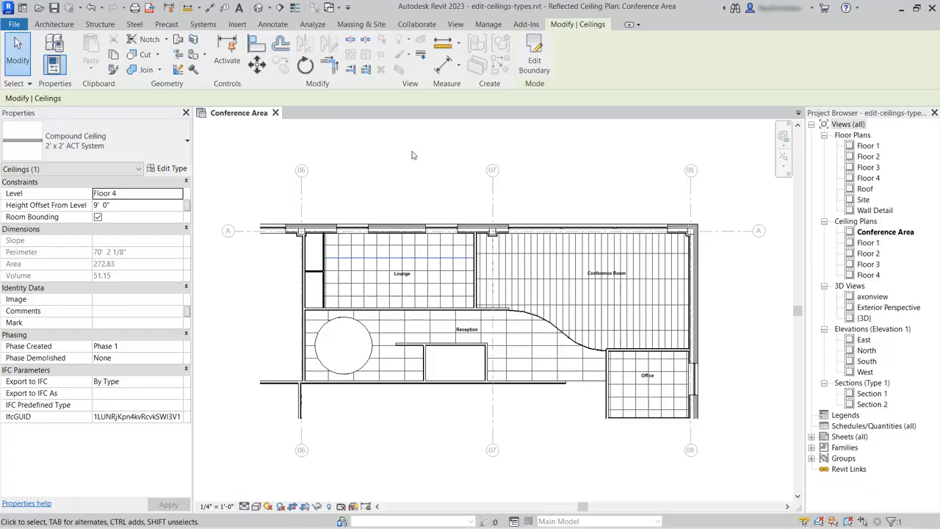
{"action": "left_click", "coordinate": [175, 148]}
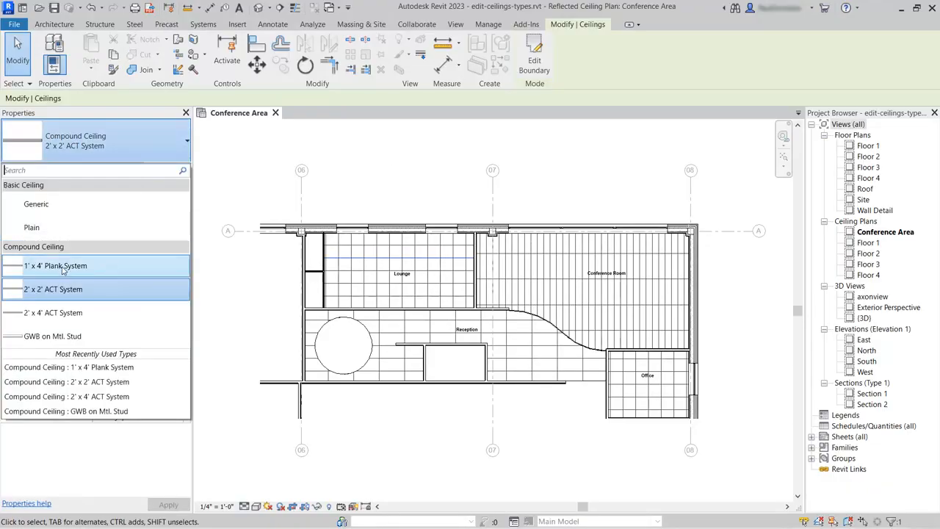
{"action": "left_click", "coordinate": [82, 268]}
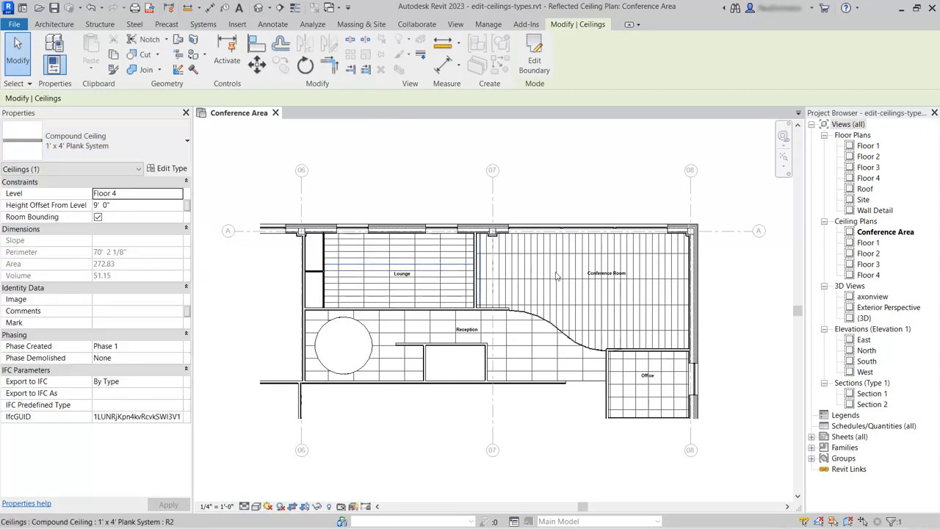
{"action": "left_click", "coordinate": [397, 162]}
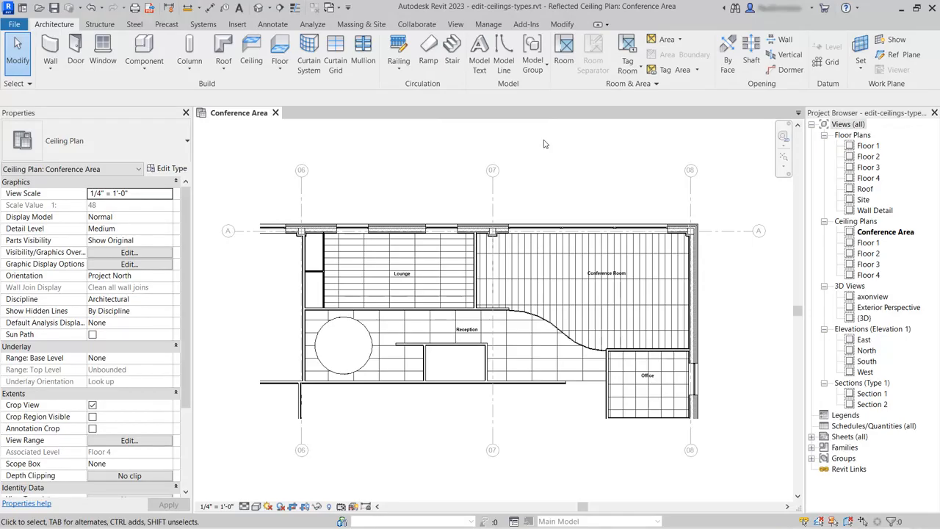
- Rotate the Conference Room ceiling's grid pattern by 90 degrees
{"action": "left_click", "coordinate": [549, 291]}
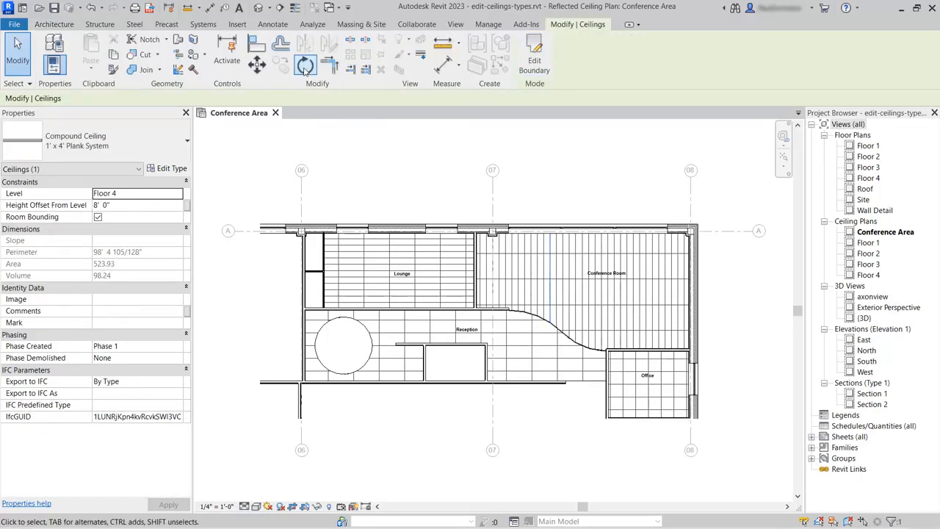
{"action": "left_click", "coordinate": [306, 65]}
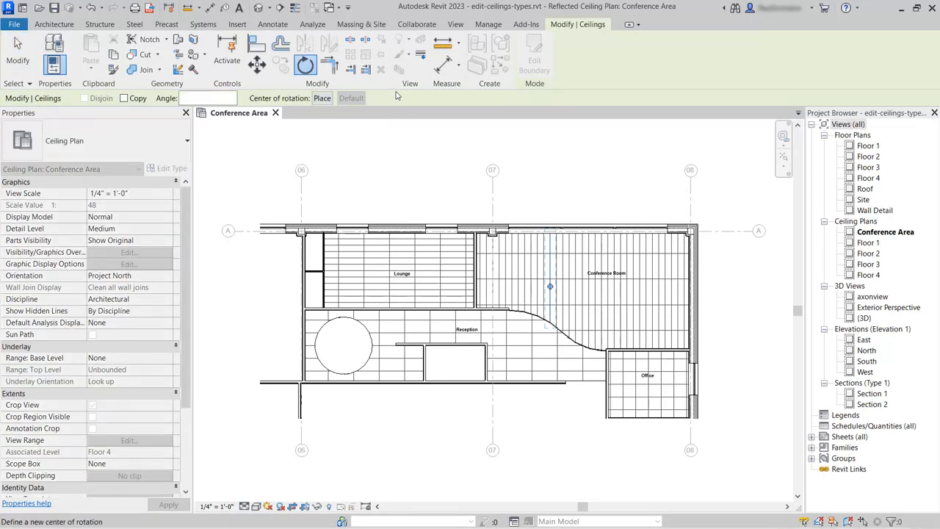
{"action": "left_click", "coordinate": [201, 95]}
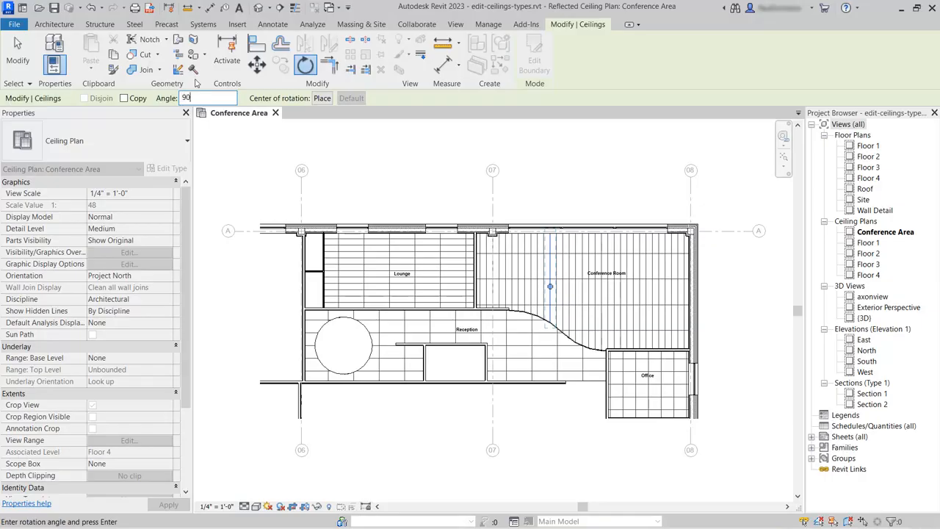
{"action": "type", "text": "90"}
{"action": "key", "text": "Return"}
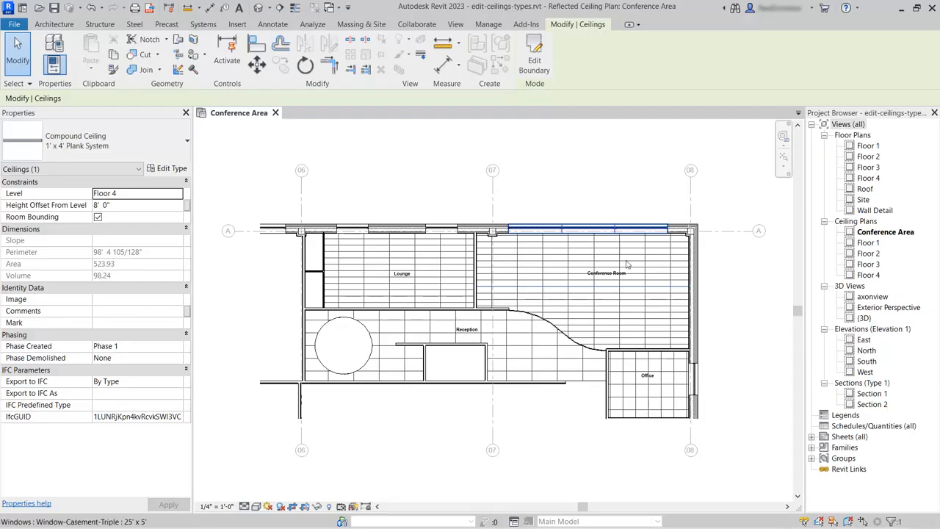
{"action": "left_click", "coordinate": [565, 189]}
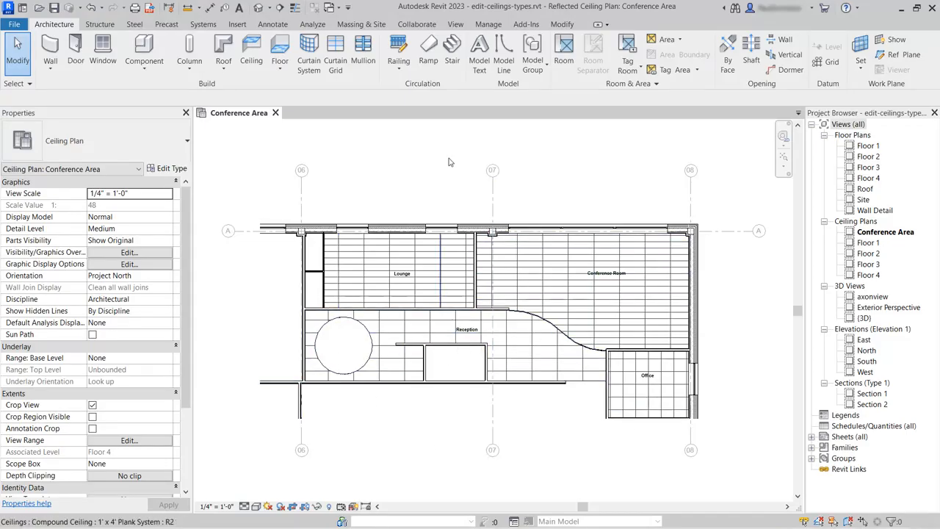
- Using Align with wall faces preferred, align a north-south grid line of the Reception ceiling to the inner wall face along grid 06
{"action": "left_click", "coordinate": [562, 25]}
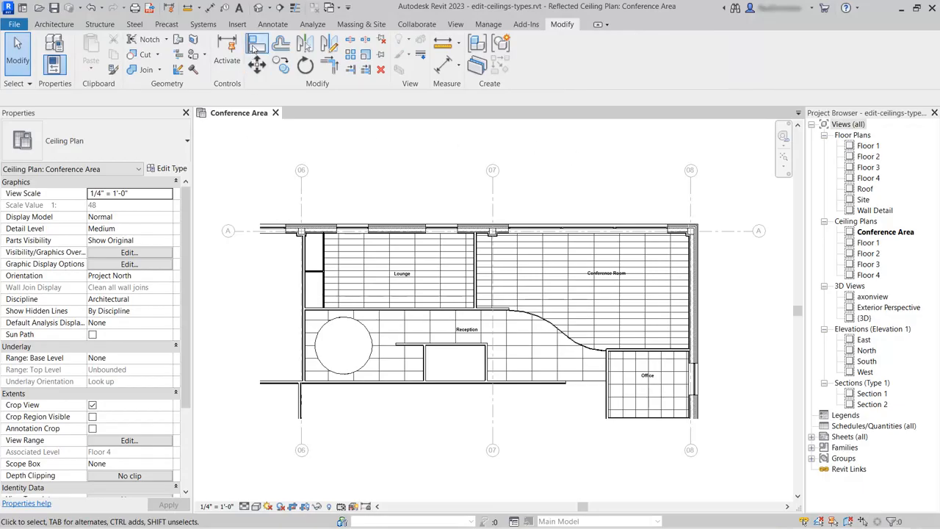
{"action": "left_click", "coordinate": [256, 44]}
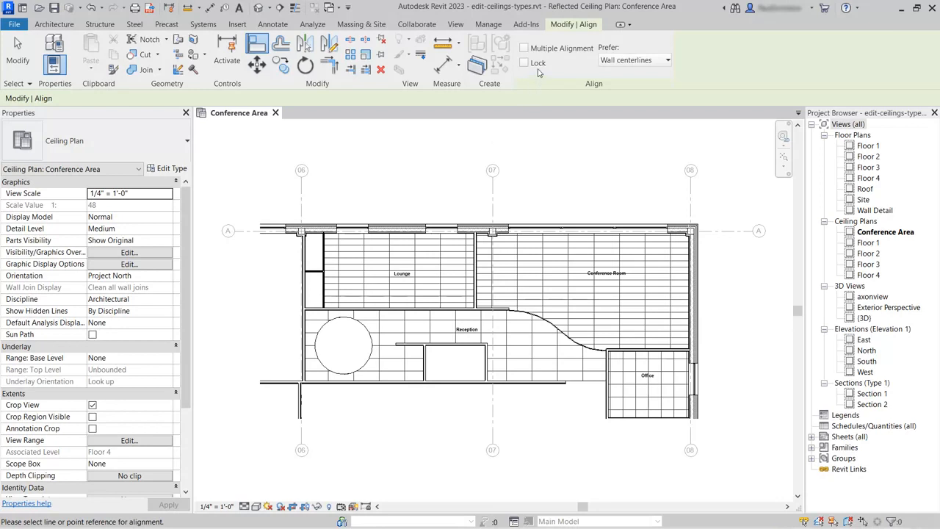
{"action": "left_click", "coordinate": [666, 62]}
{"action": "left_click", "coordinate": [624, 88]}
{"action": "scroll", "coordinate": [285, 356], "scroll_direction": "up", "scroll_amount": 4}
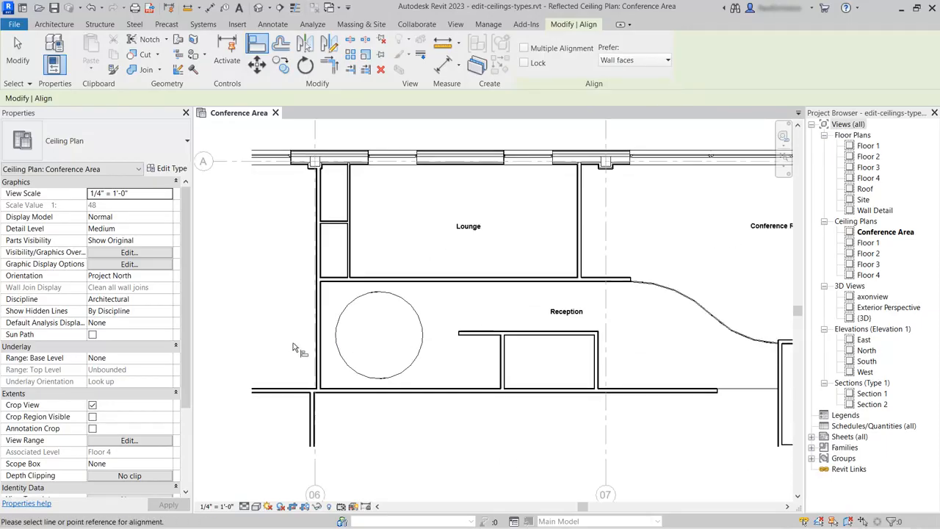
{"action": "left_click", "coordinate": [344, 280]}
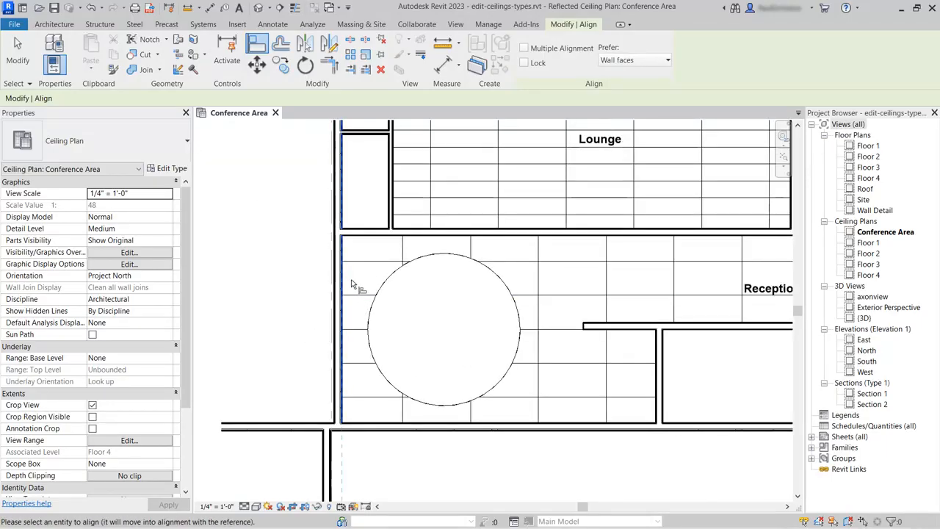
{"action": "left_click", "coordinate": [402, 251]}
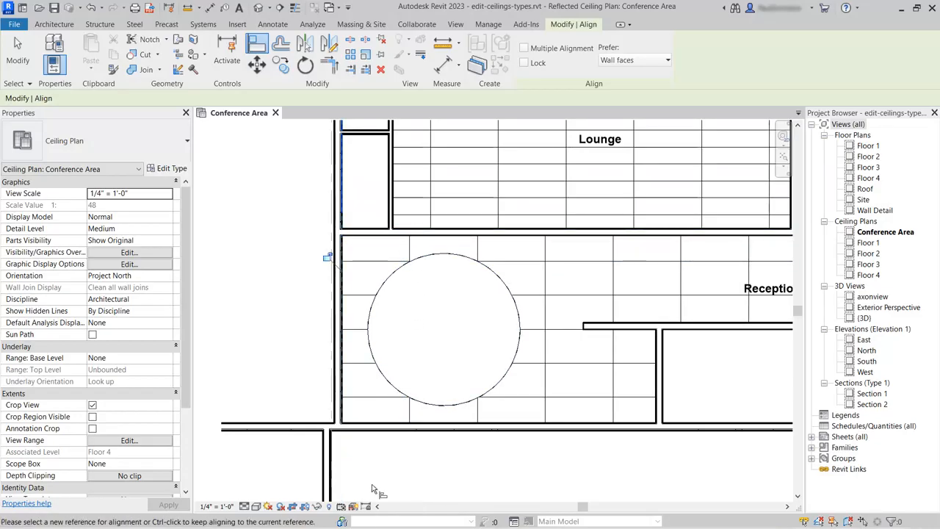
- Align the north-south grid lines of the Lounge and Conference Room ceilings with those of the Reception ceiling
{"action": "scroll", "coordinate": [371, 487], "scroll_direction": "down", "scroll_amount": 2}
{"action": "scroll", "coordinate": [371, 484], "scroll_direction": "down", "scroll_amount": 2}
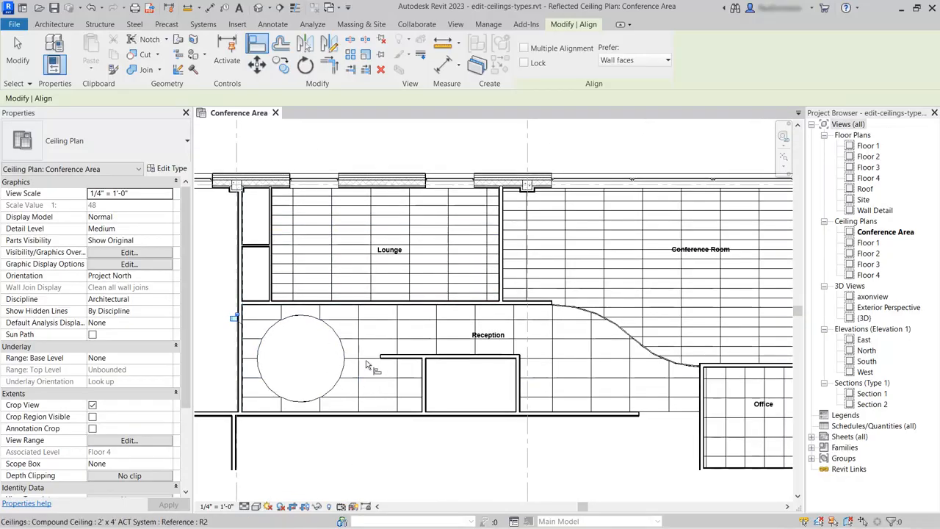
{"action": "left_click", "coordinate": [359, 331]}
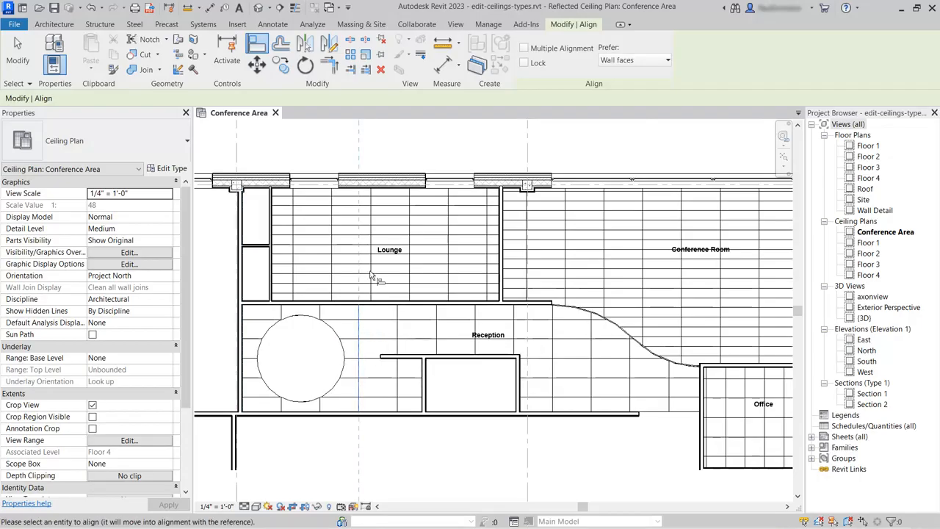
{"action": "left_click", "coordinate": [371, 240]}
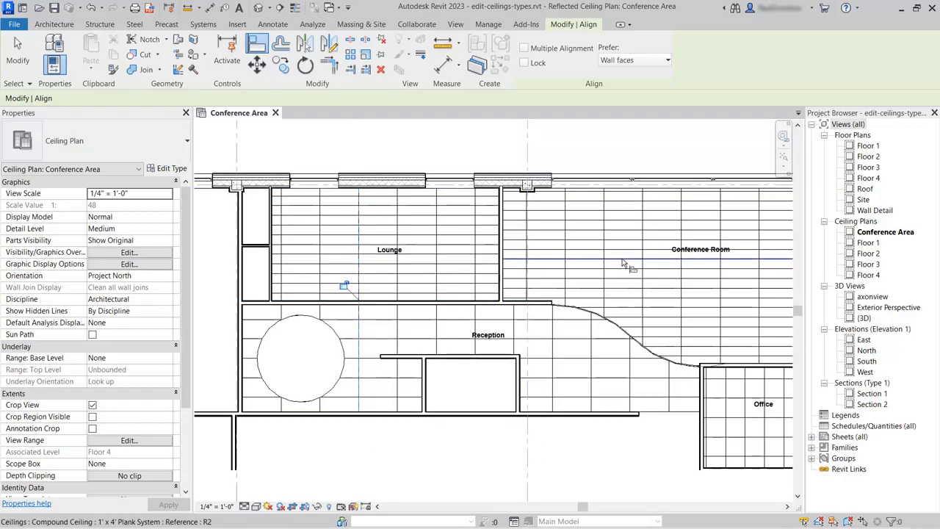
{"action": "left_click", "coordinate": [593, 354]}
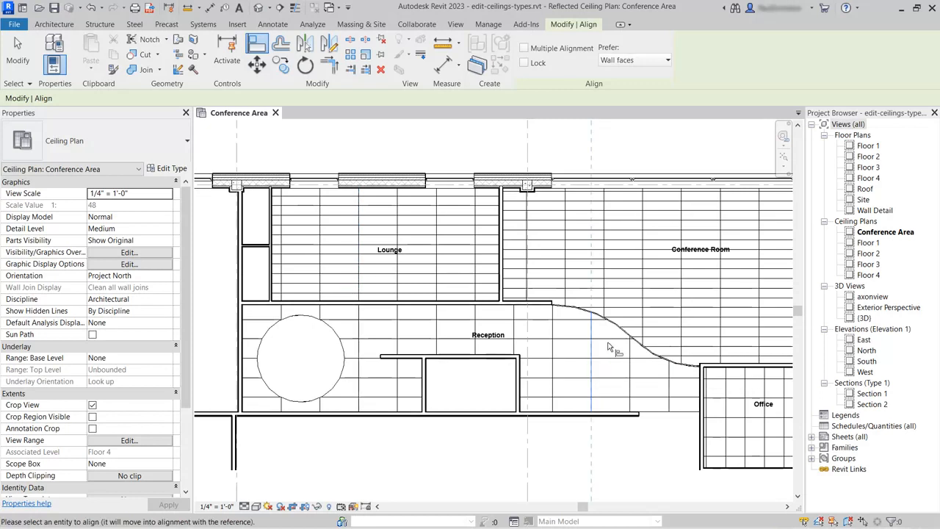
{"action": "left_click", "coordinate": [640, 254]}
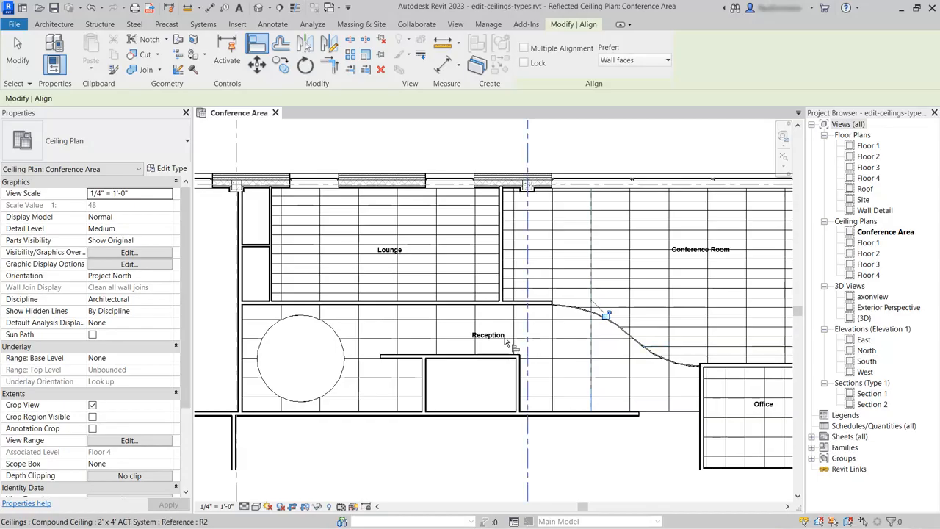
- Align the Conference Room's east-west ceiling grid lines with the Reception's, and the Lounge's with the Conference Room's
{"action": "left_click", "coordinate": [460, 320]}
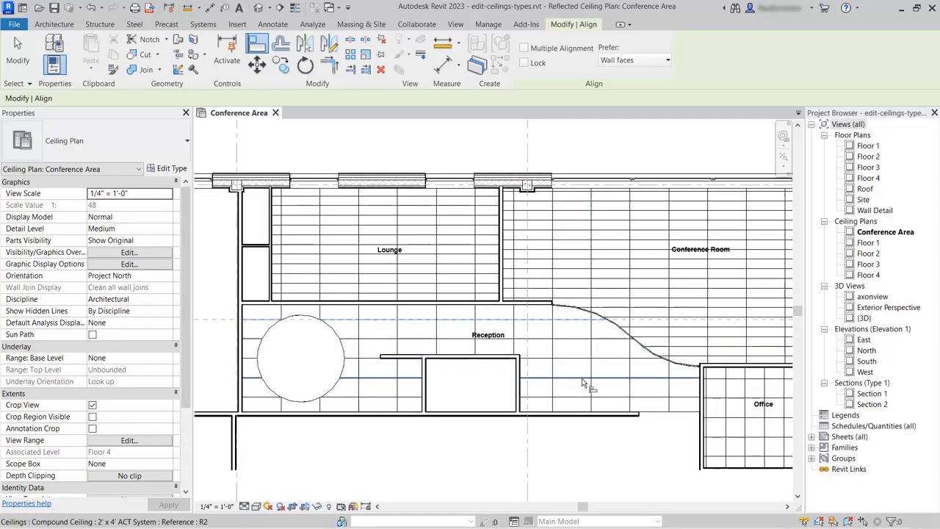
{"action": "left_click", "coordinate": [737, 319]}
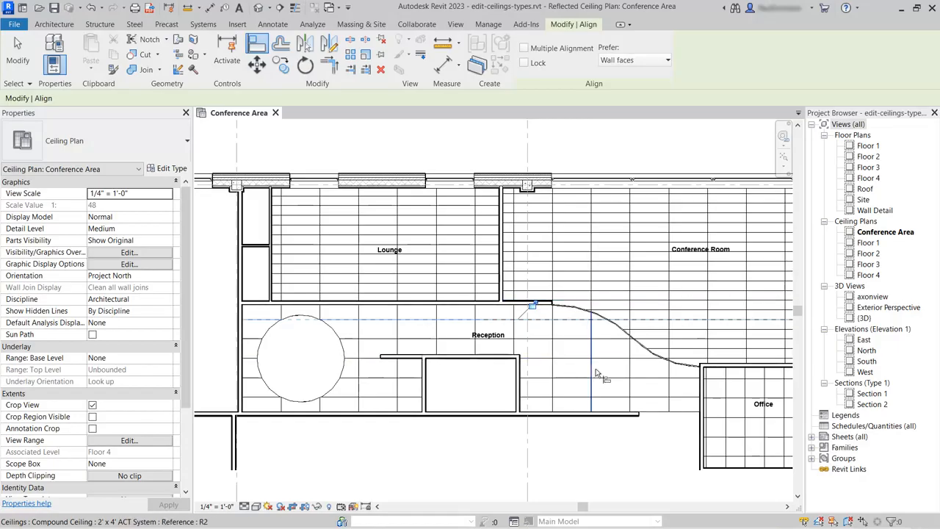
{"action": "left_click", "coordinate": [613, 253]}
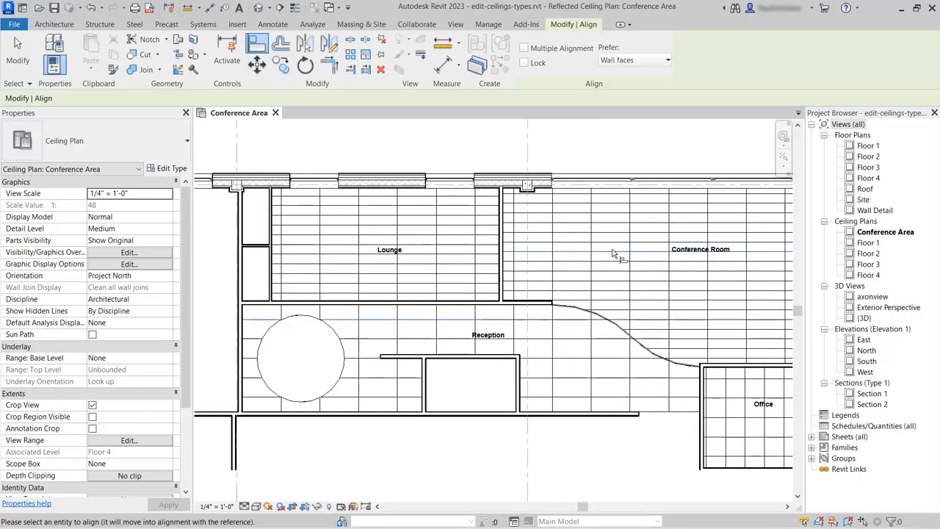
{"action": "left_click", "coordinate": [444, 258]}
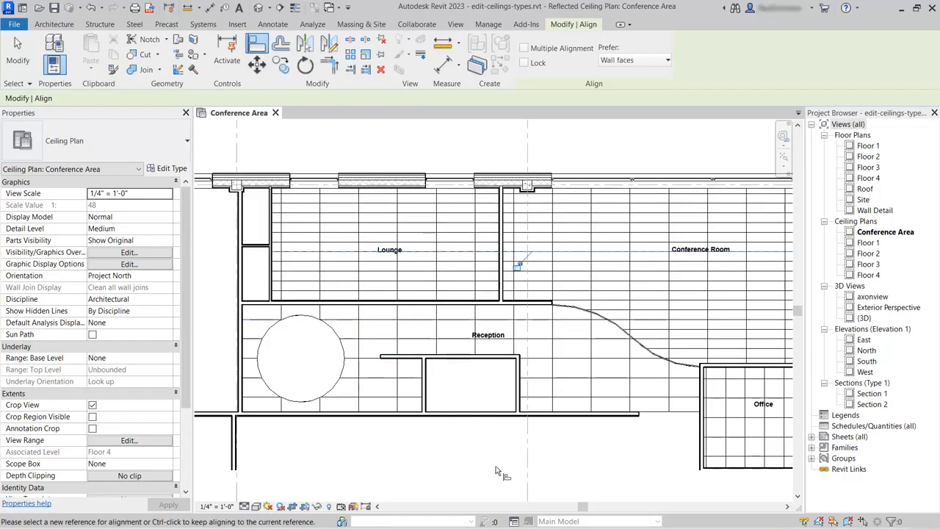
{"action": "scroll", "coordinate": [389, 301], "scroll_direction": "down", "scroll_amount": 2}
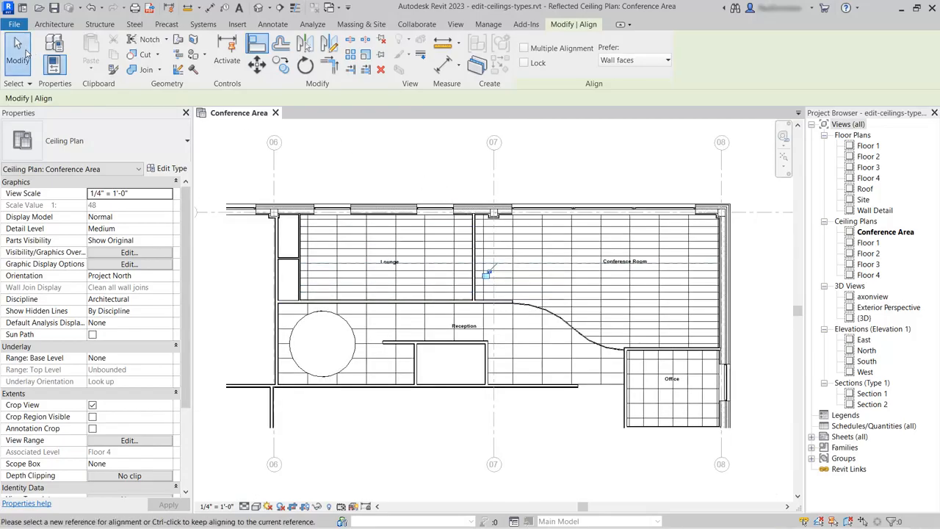
{"action": "left_click", "coordinate": [22, 52]}
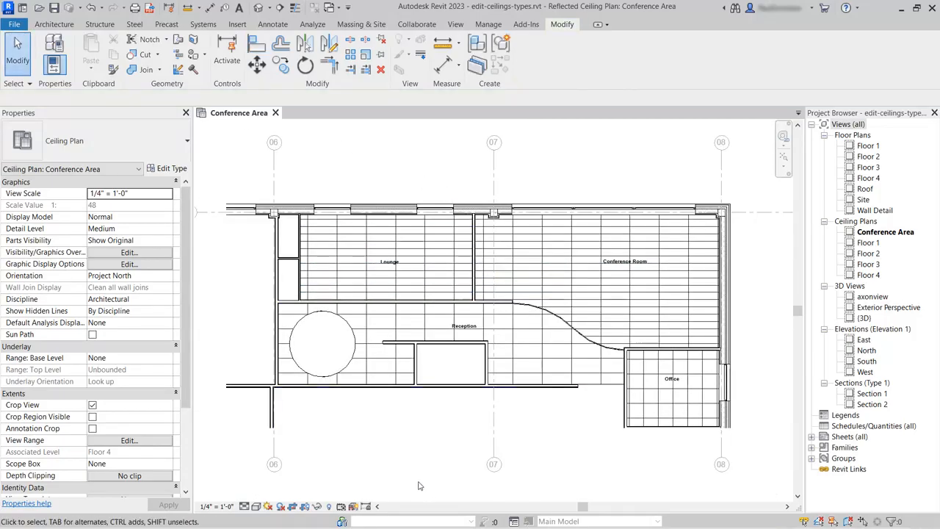